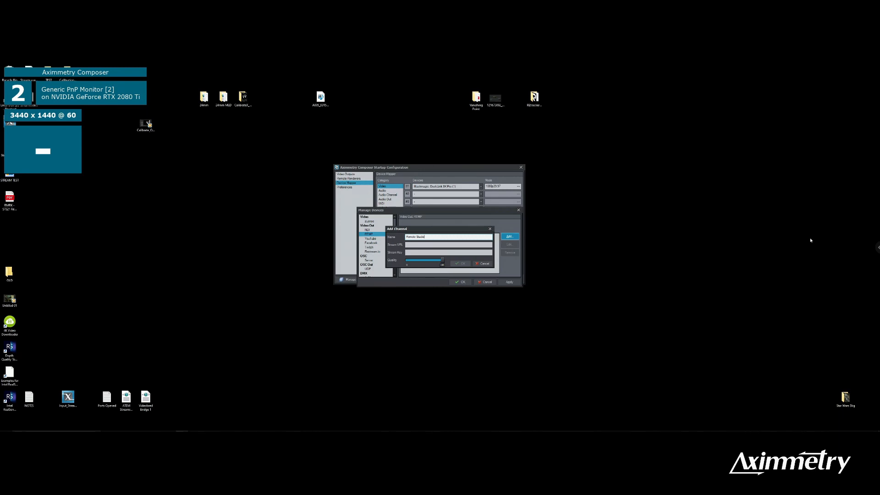
Step: Leave the full-screen remote session and copy the RTMP proxy's public address on the local desktop
click(876, 247)
click(815, 105)
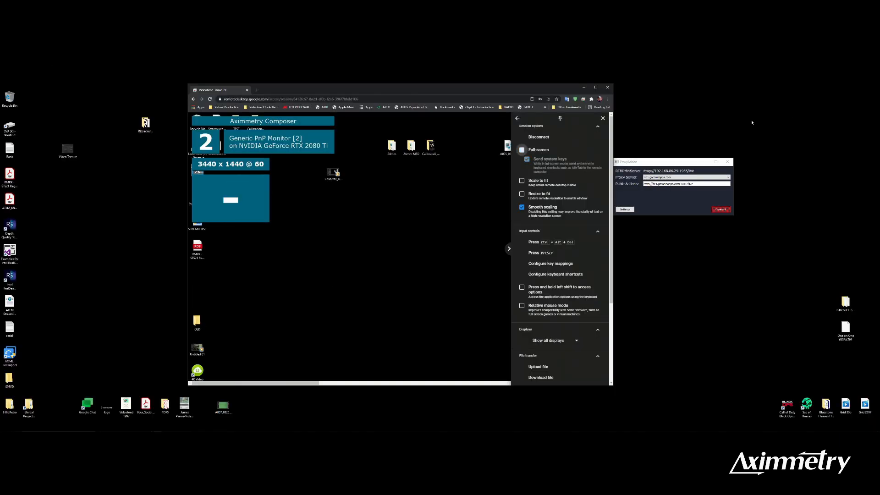
drag(559, 85, 492, 89)
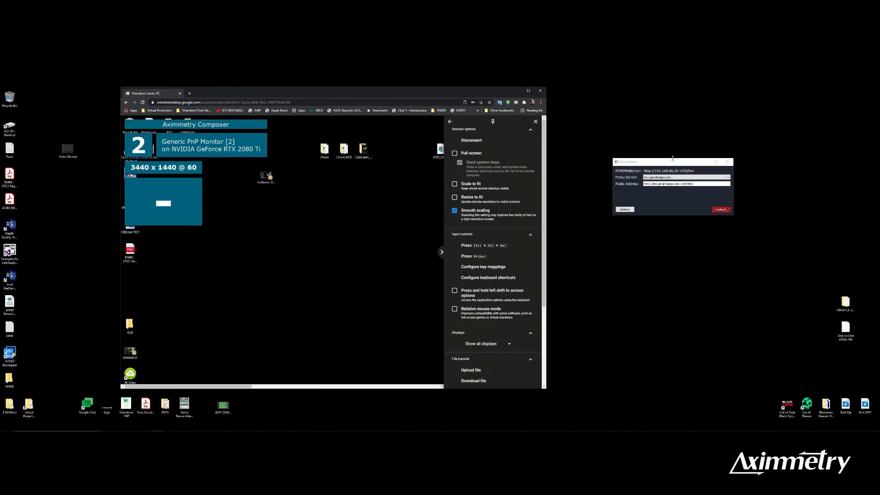
drag(673, 160, 643, 170)
right_click(658, 172)
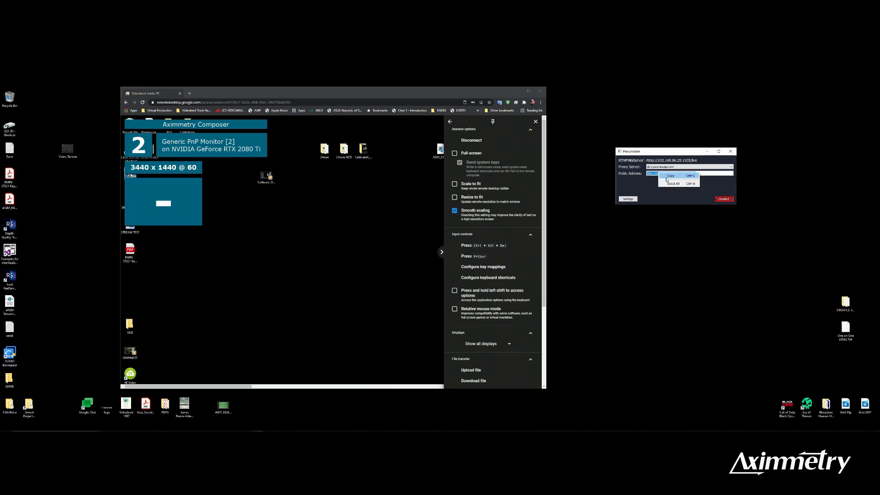
click(665, 176)
Step: Return to the full-screen remote session and paste the proxy's public address as the Stream URL of the Remote Studio channel
click(480, 154)
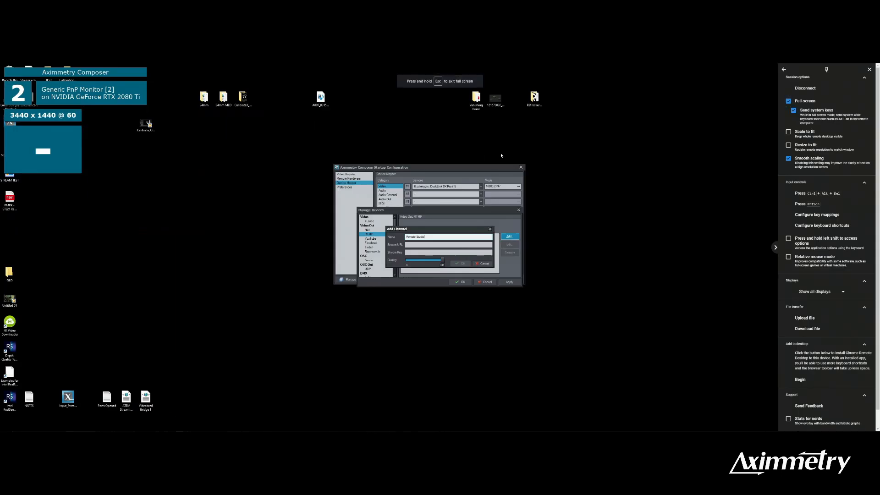
click(418, 245)
right_click(411, 245)
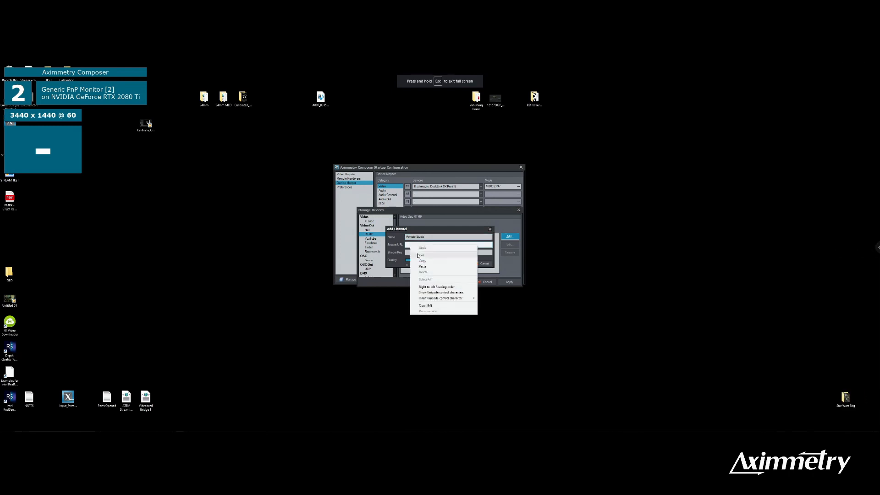
click(424, 267)
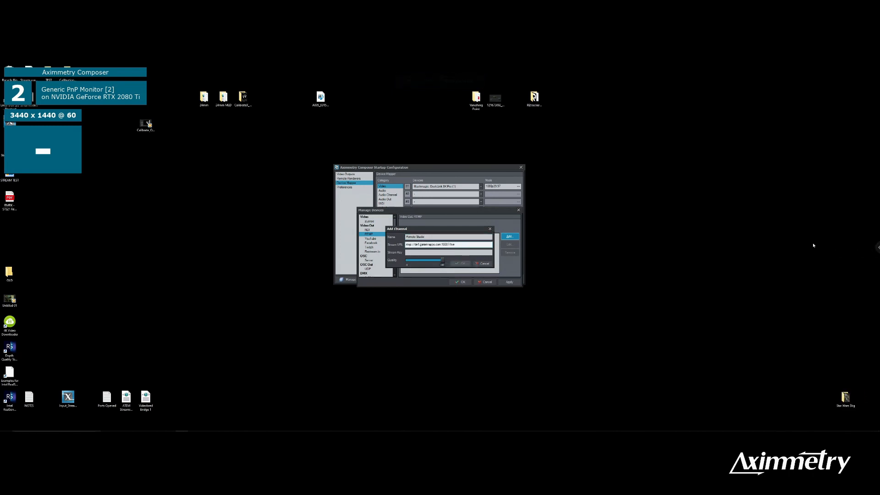
Step: Leave the full-screen remote session and copy channel 1's stream key from the local RTMPMiniServer window
click(876, 248)
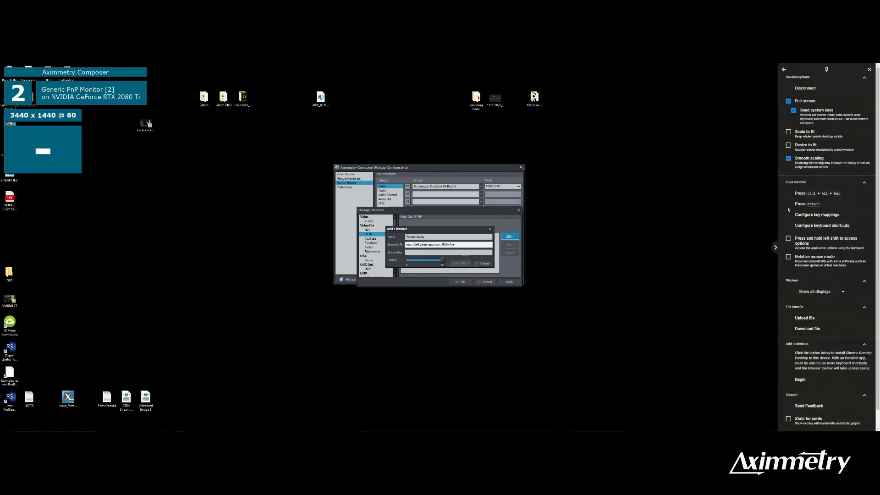
click(814, 102)
drag(447, 94, 690, 219)
drag(409, 119, 313, 104)
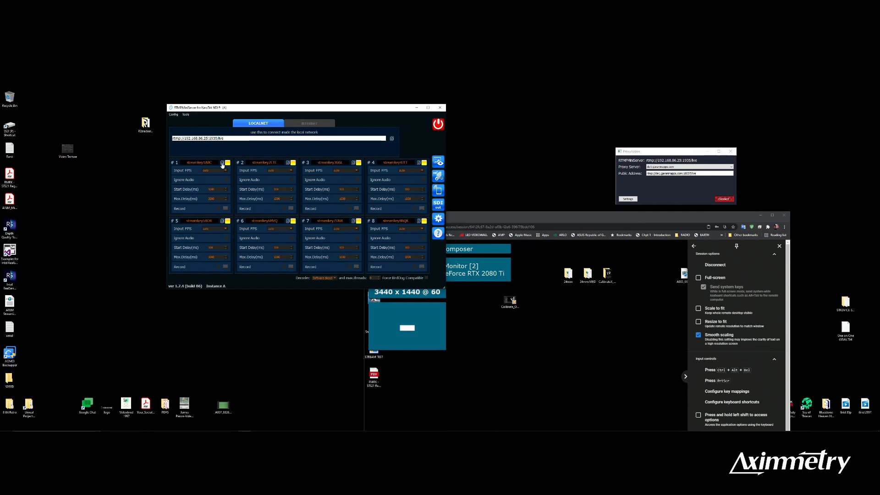
drag(565, 214, 449, 116)
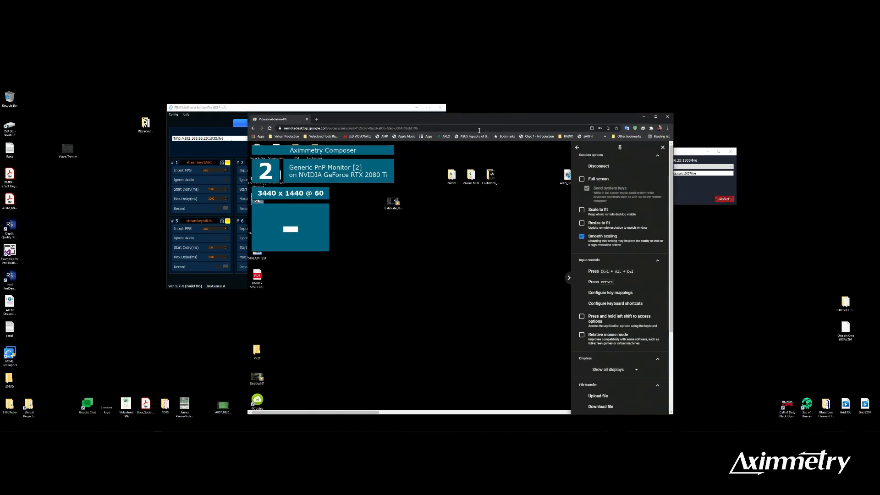
Step: Back in the full-screen remote session, paste the stream key into the Remote Studio channel and save it as an RTMP output device
click(600, 179)
click(426, 252)
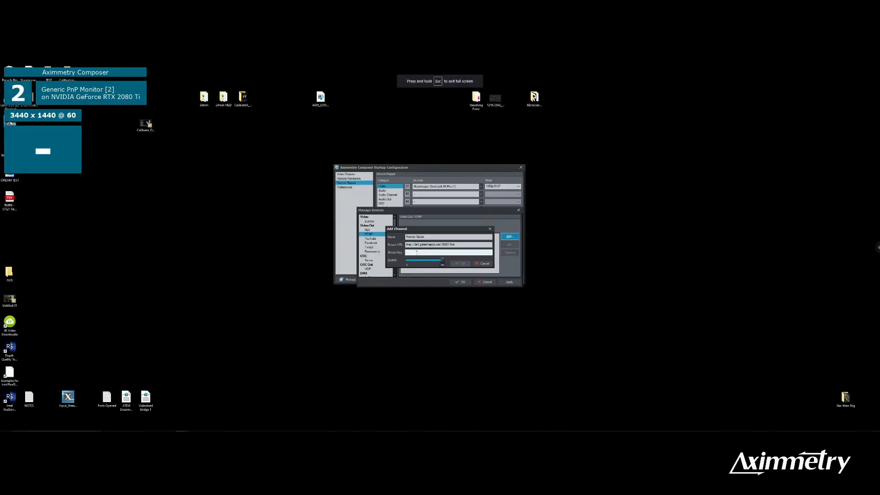
right_click(417, 253)
click(429, 275)
click(461, 264)
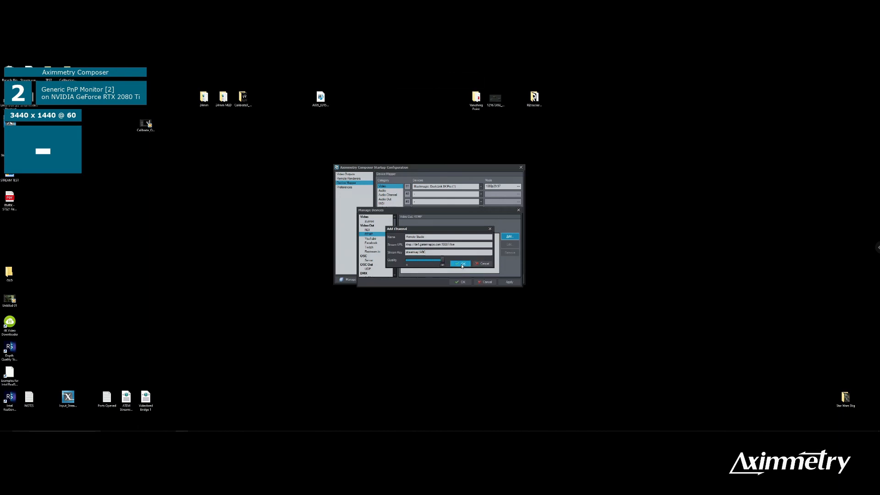
click(508, 281)
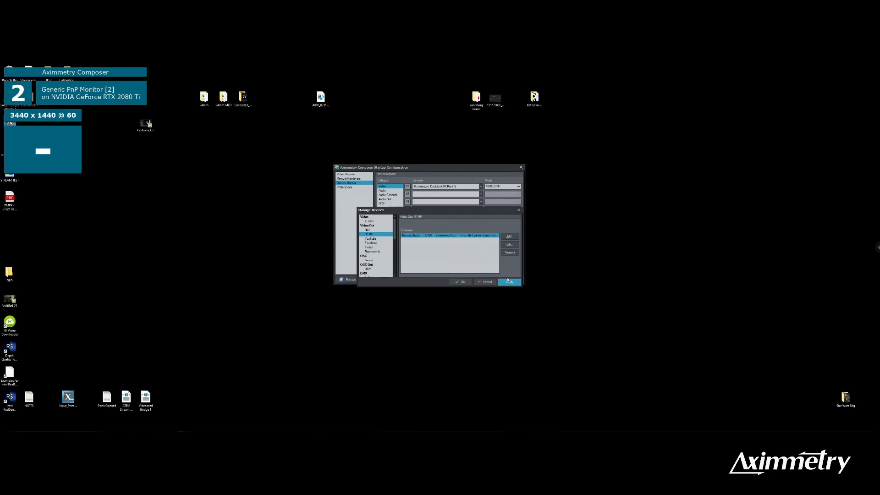
click(461, 282)
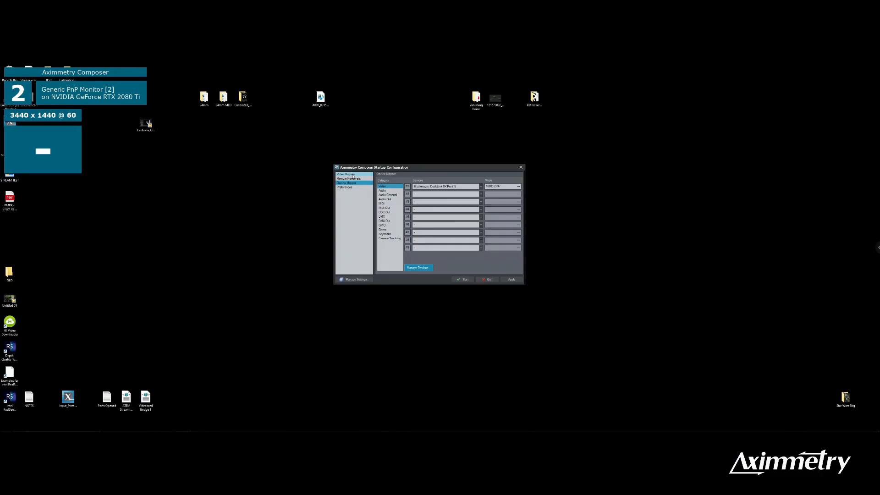
Step: In the video outputs configuration, set the RTMP Remote Studio output's mode to 1080p29.97
click(353, 175)
drag(518, 226, 519, 263)
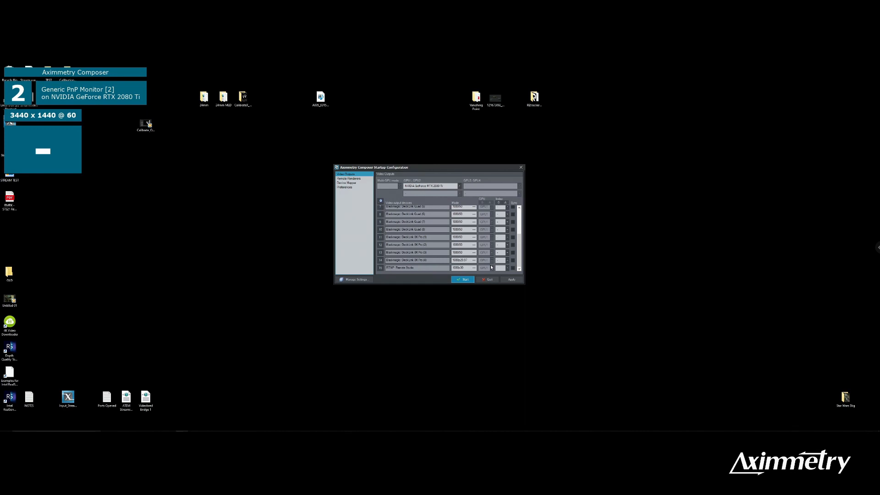
click(346, 182)
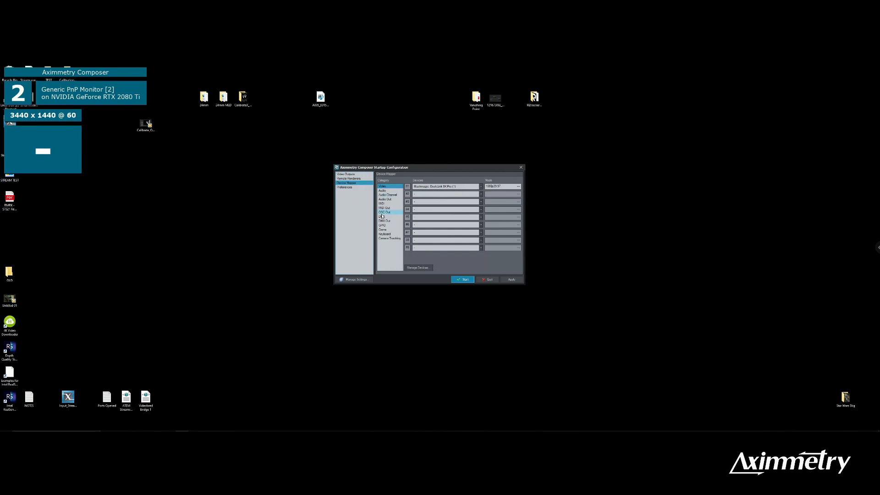
click(352, 174)
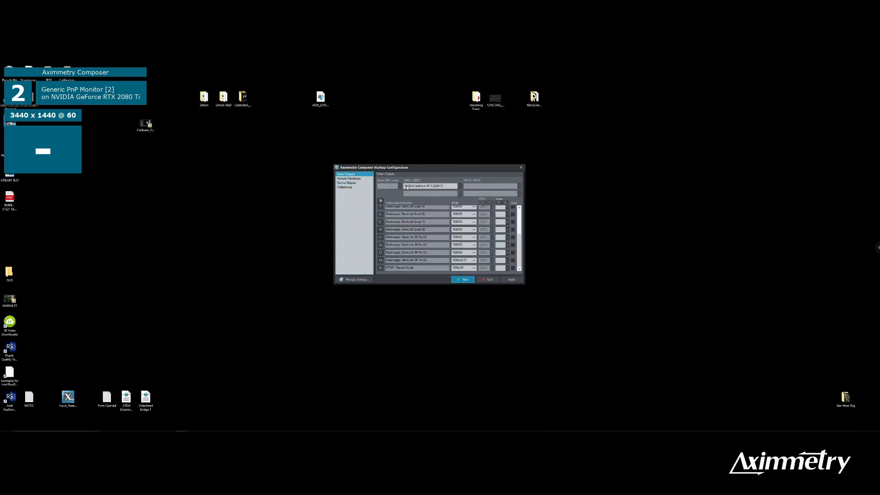
click(458, 252)
click(473, 268)
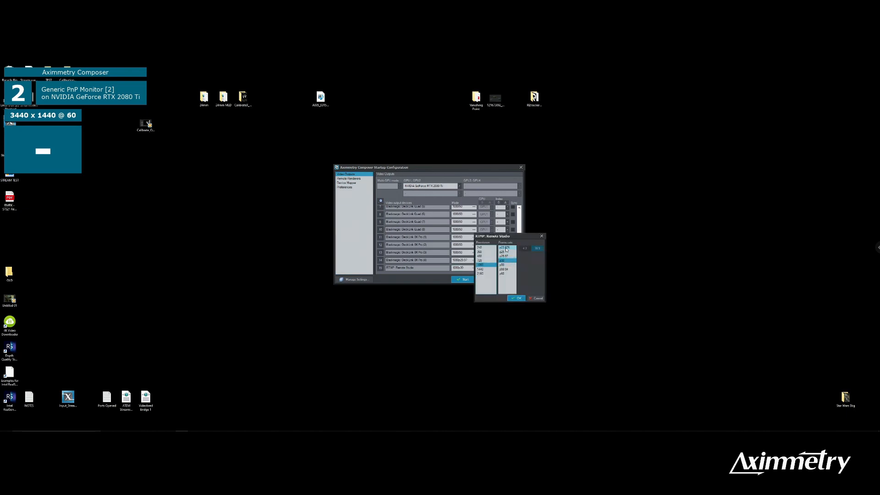
click(510, 257)
click(516, 298)
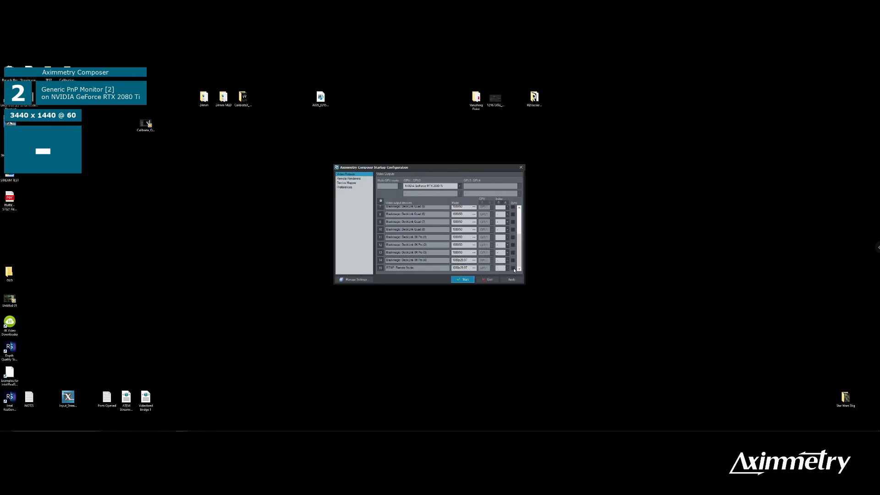
Step: Assign #2 to the RTMP Remote Studio output, toggle its sync option, and start Composer
click(507, 268)
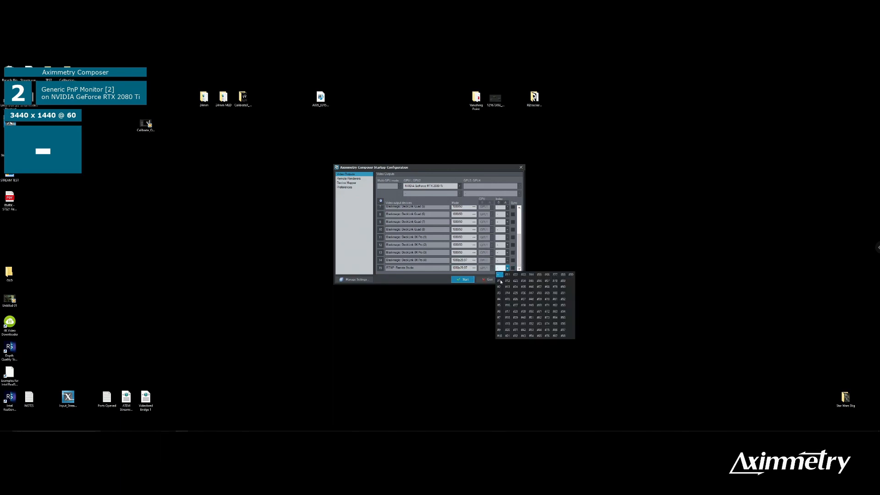
click(499, 287)
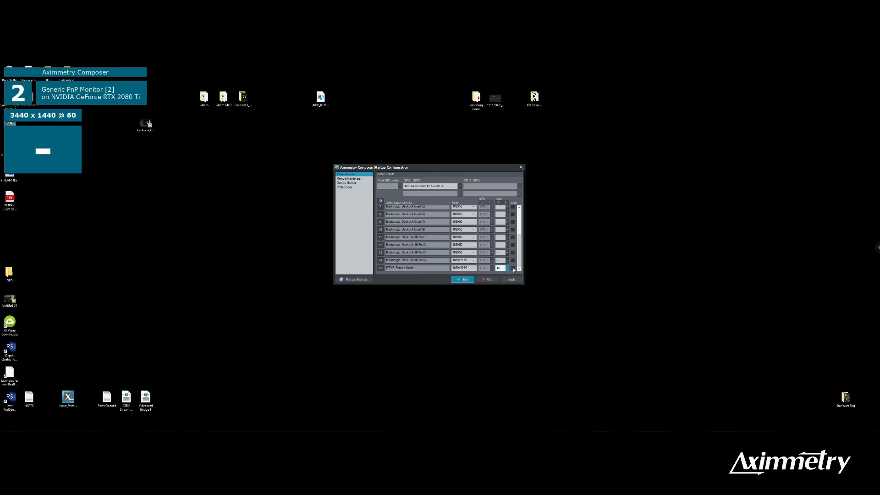
click(513, 268)
click(463, 279)
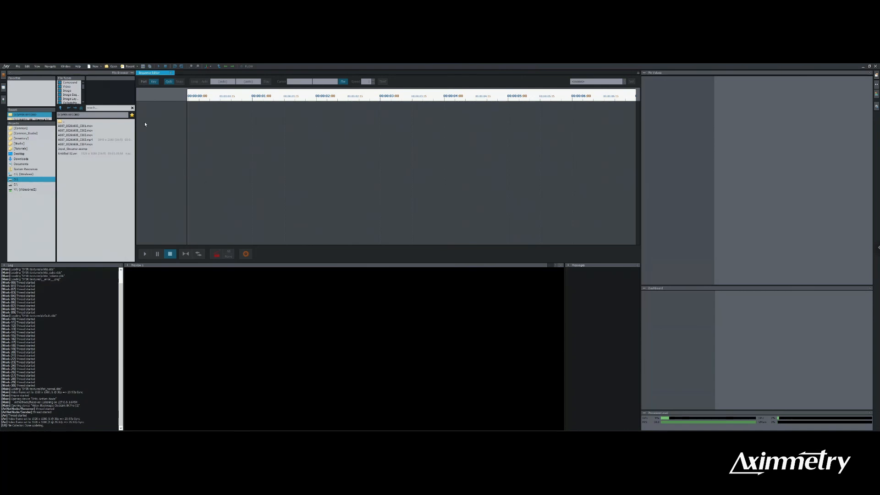
Step: Create a new compound
click(18, 66)
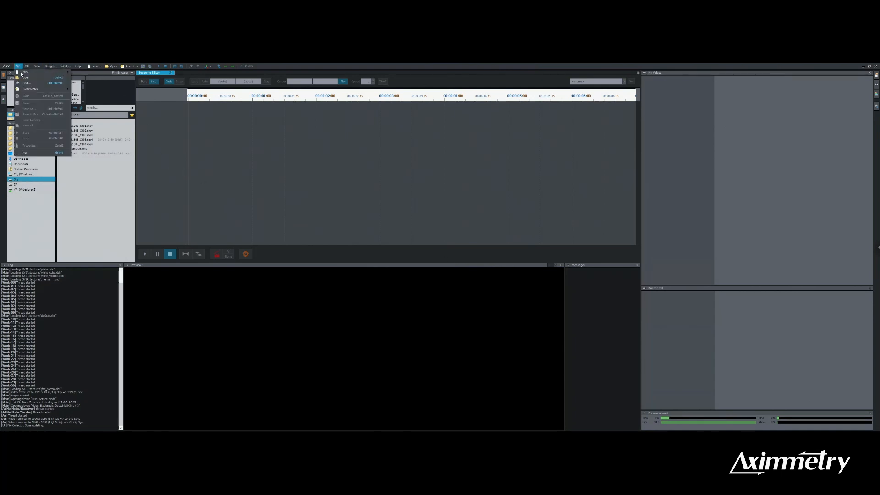
mouse_move(34, 73)
click(86, 73)
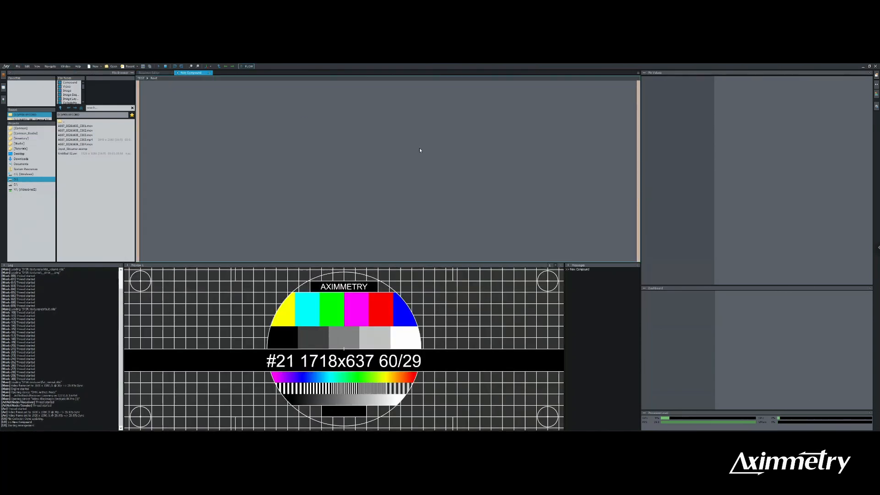
Step: Find the Input_Streamer compound by searching for "input" and add it to the new compound's flow
click(105, 108)
text(in)
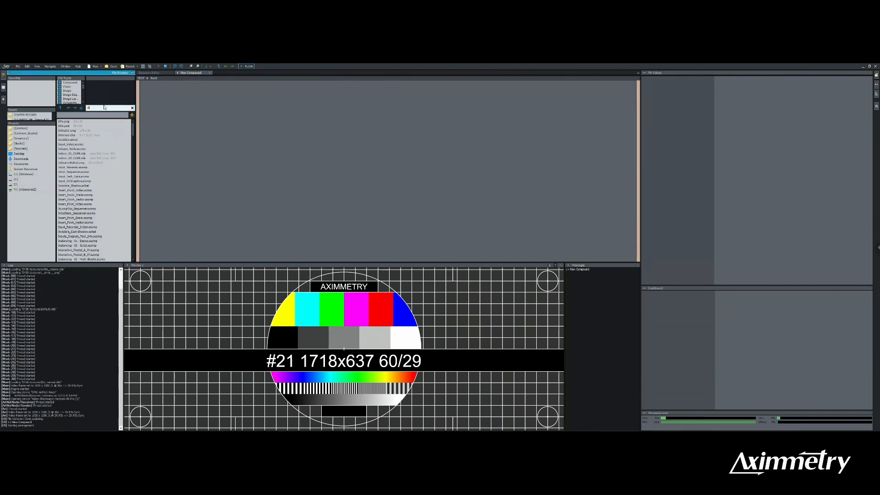
text(put)
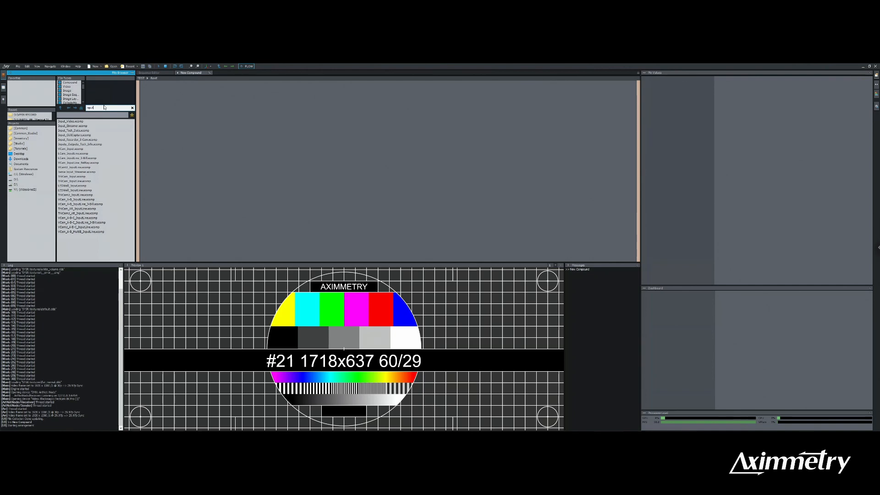
click(72, 126)
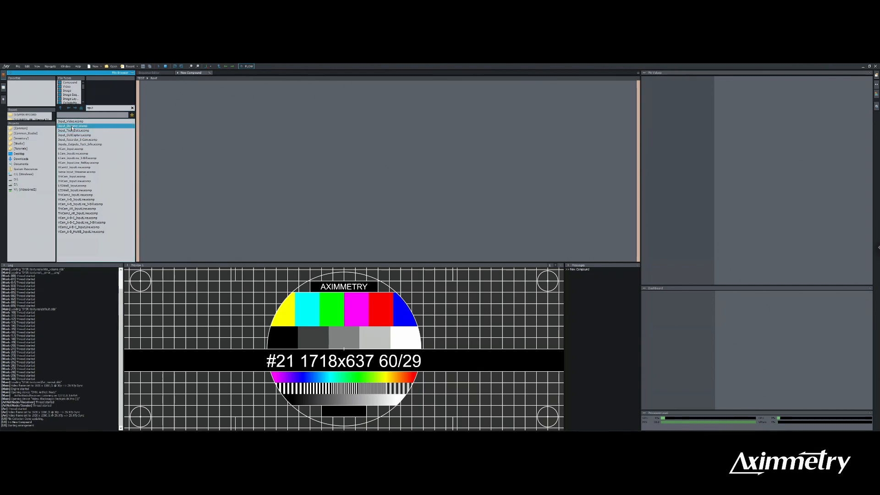
drag(72, 127, 270, 147)
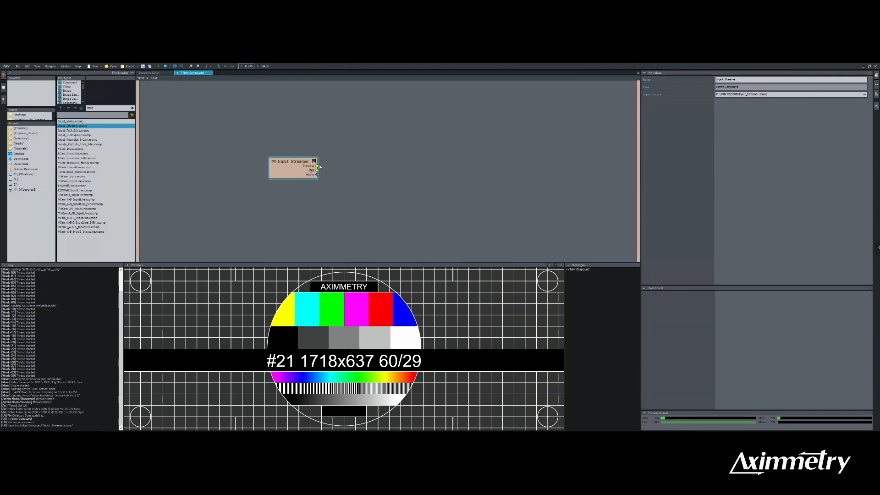
Step: Wire Input_Streamer's Preview pin to the compound's Preview output and expose its Out and Audio pins as compound outputs
drag(317, 166, 651, 90)
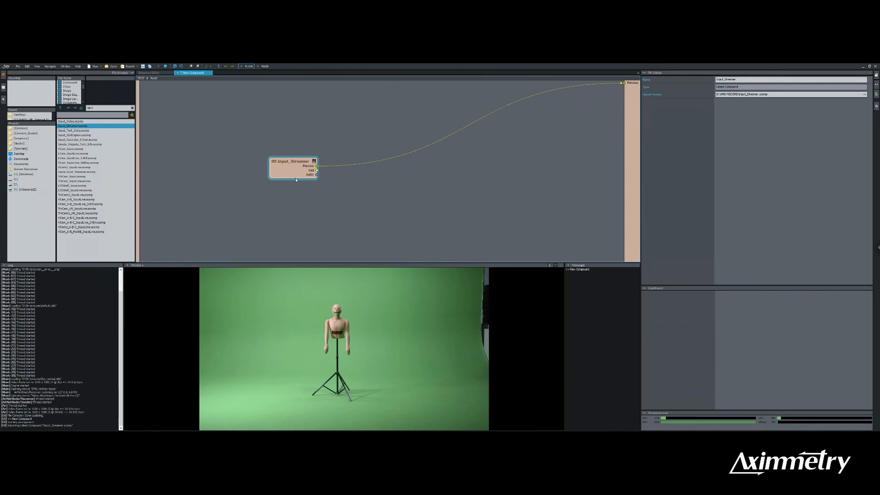
drag(293, 161, 626, 88)
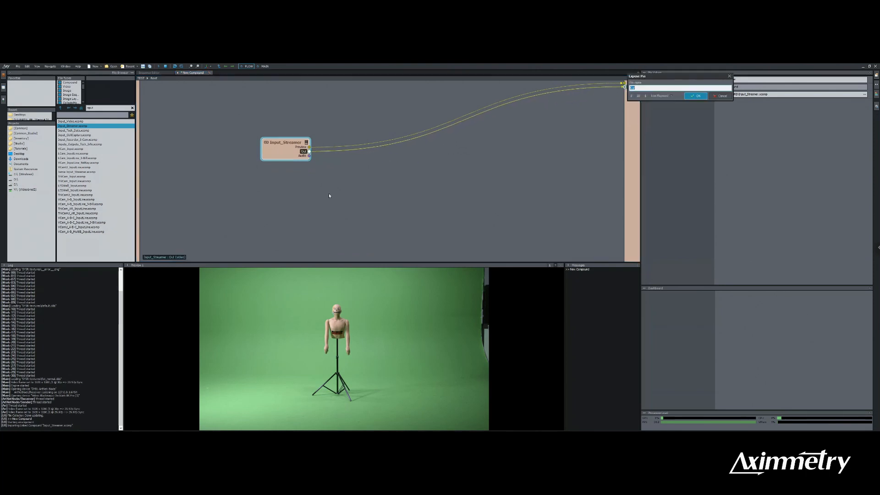
click(697, 96)
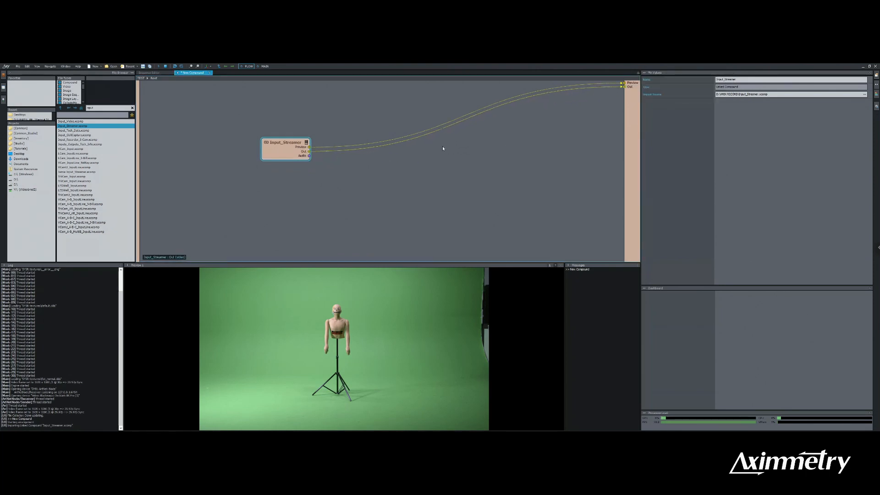
drag(309, 156, 624, 90)
Step: Open the Main control board and turn on STREAMING
click(263, 66)
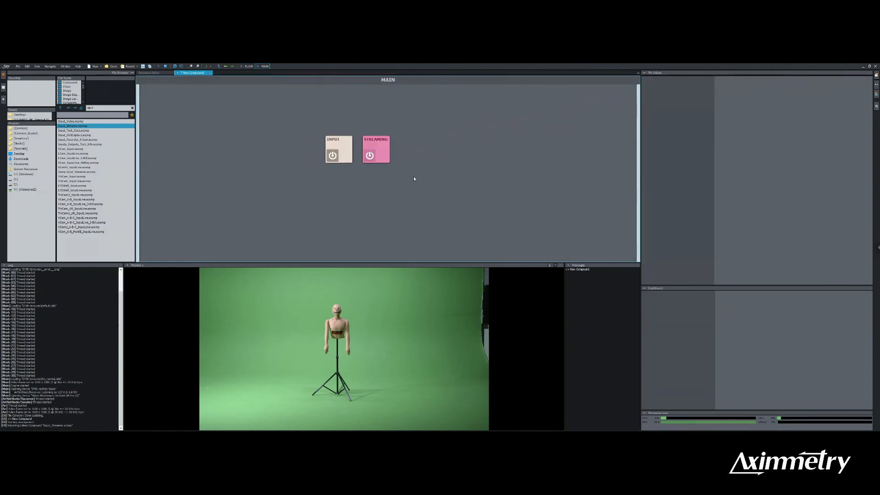
click(369, 156)
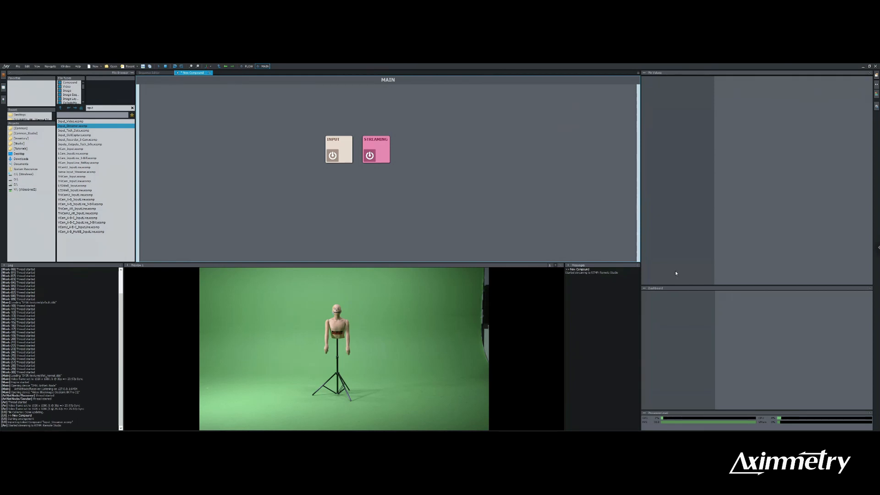
Step: Leave the full-screen remote session and examine channel 1's incoming stream information in the local RTMPMiniServer
click(877, 247)
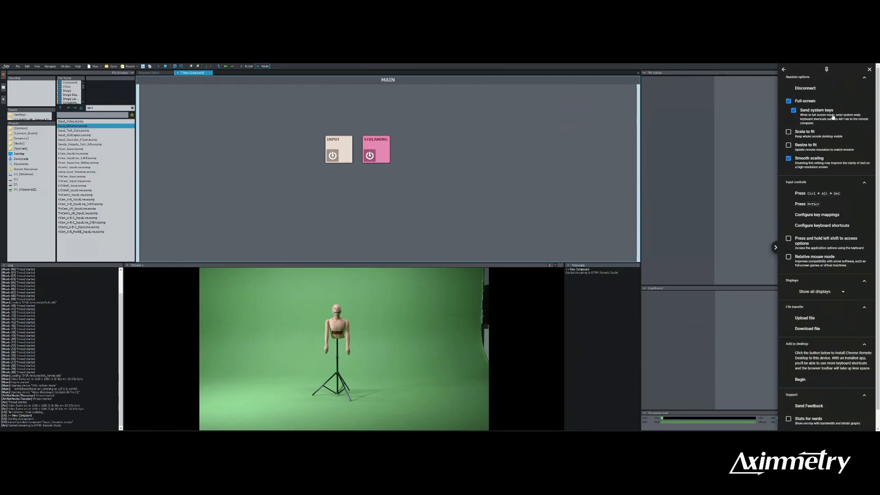
click(816, 101)
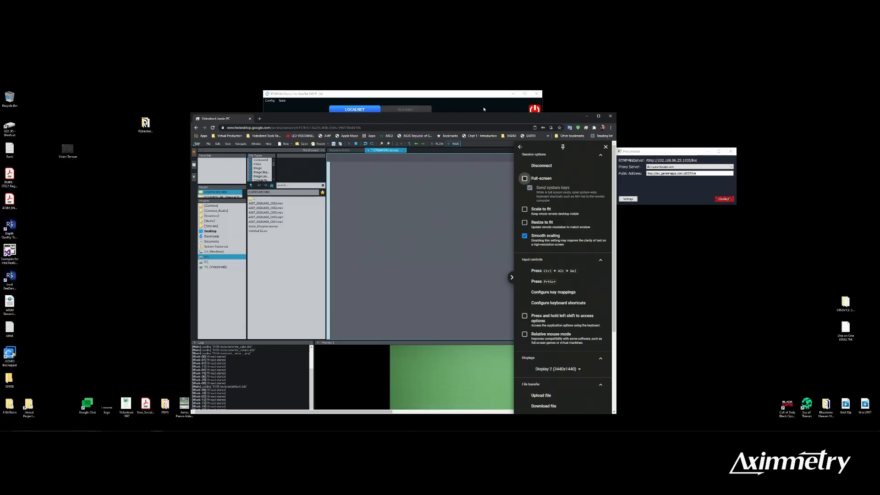
drag(463, 118, 445, 402)
click(368, 122)
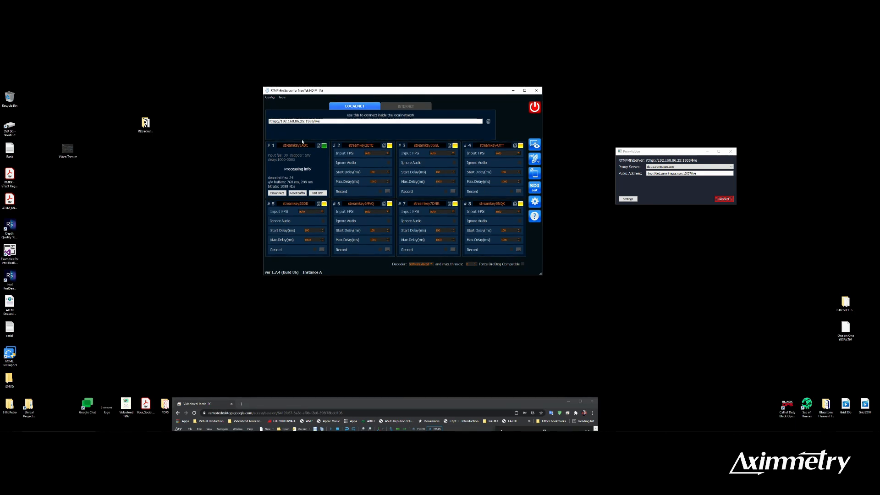
Step: Make room beside the RTMPMiniServer window, open its stream preview, and place the preview window next to it
drag(459, 92, 354, 86)
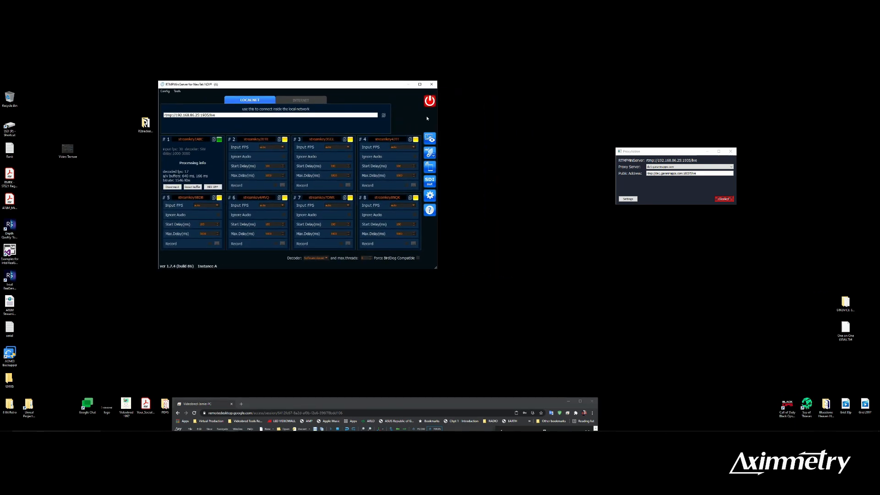
click(431, 139)
drag(460, 194, 537, 111)
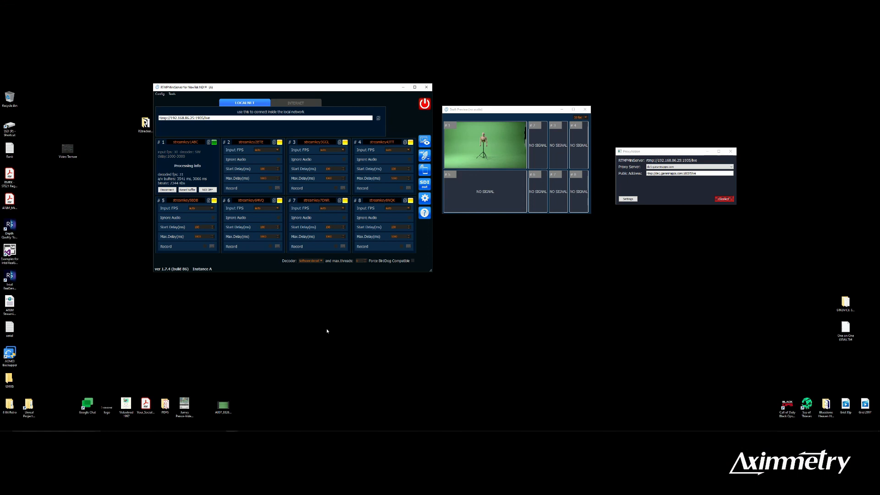
Step: Open the XCOMP file from the Neonify 4.26 folder of Unreal Projects in Aximmetry Composer and close the file browser
double_click(29, 405)
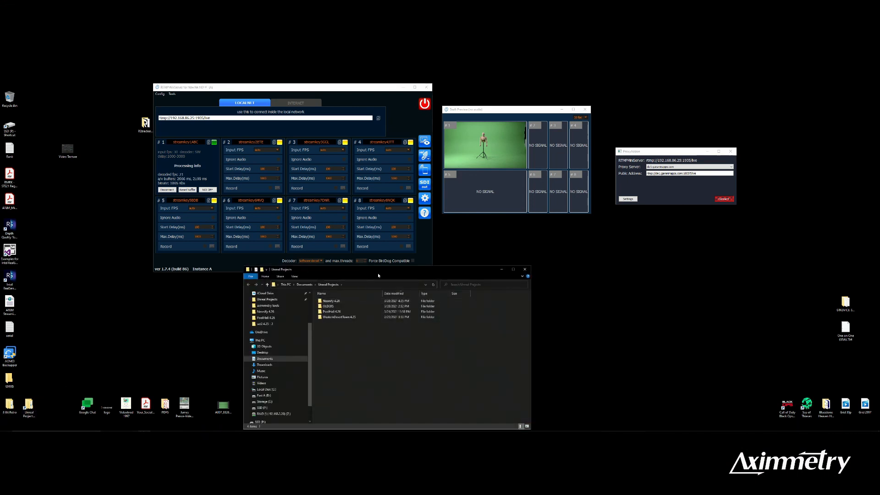
drag(384, 272, 402, 246)
double_click(349, 277)
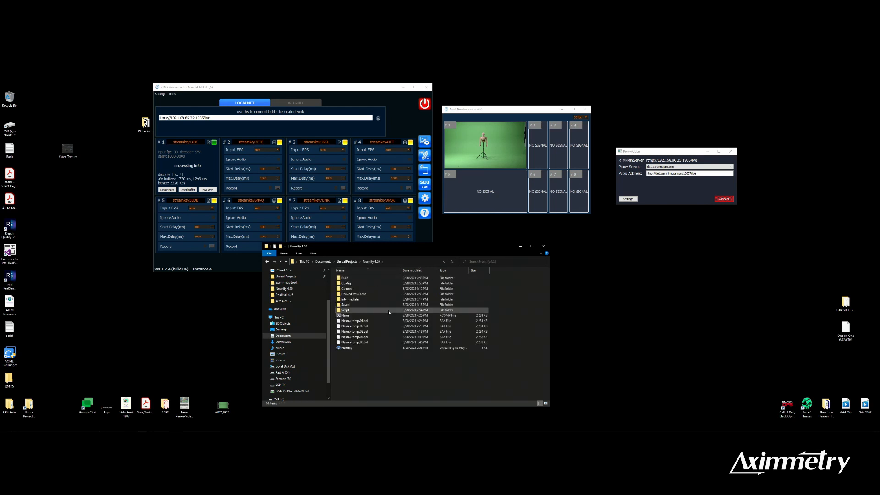
double_click(365, 317)
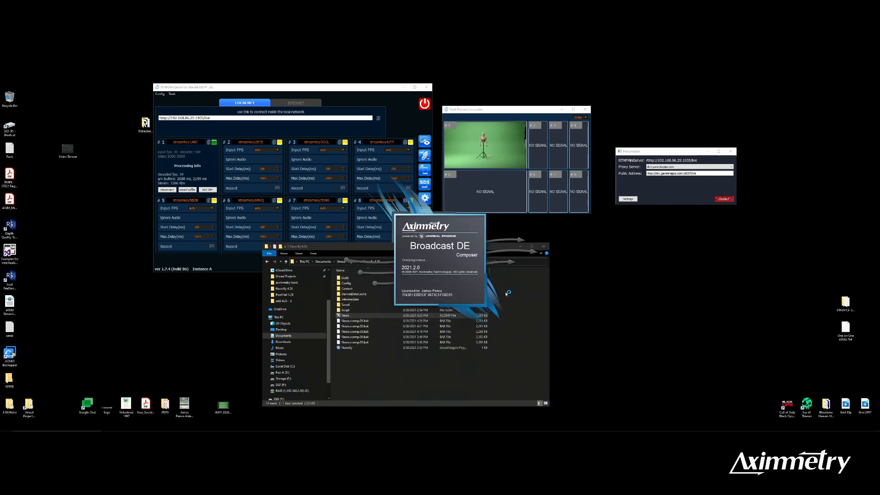
click(543, 246)
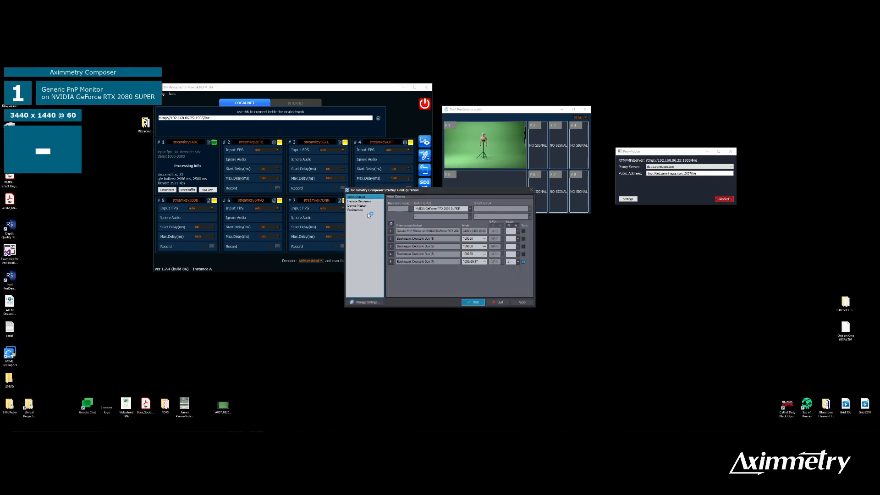
Step: Map the first video input to the desktop's first MiniServer NDI source in 1080p29.97 mode and start Composer
click(369, 205)
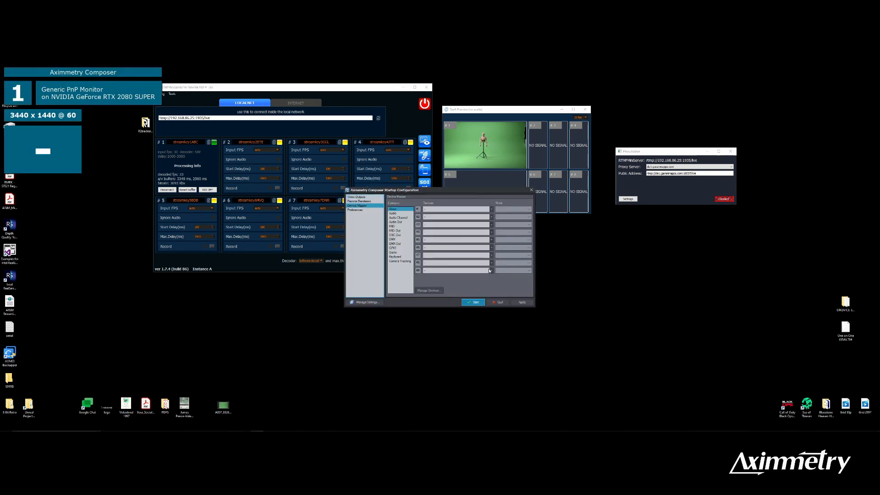
click(491, 210)
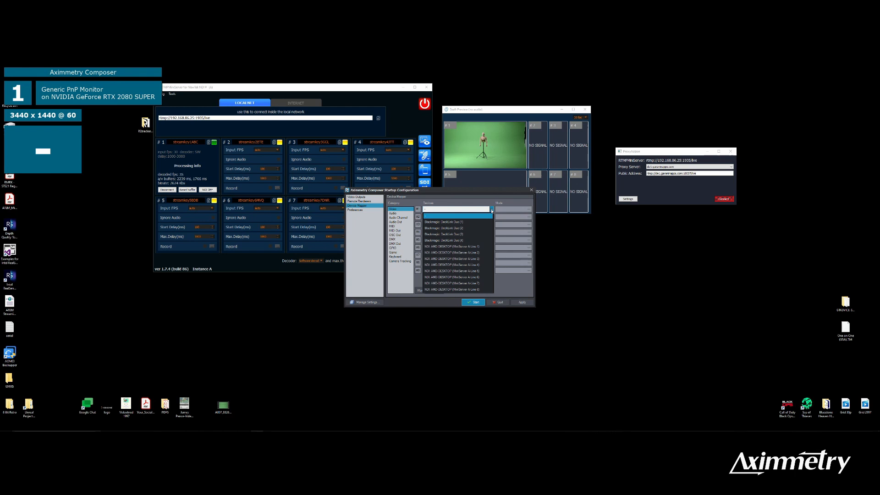
click(459, 247)
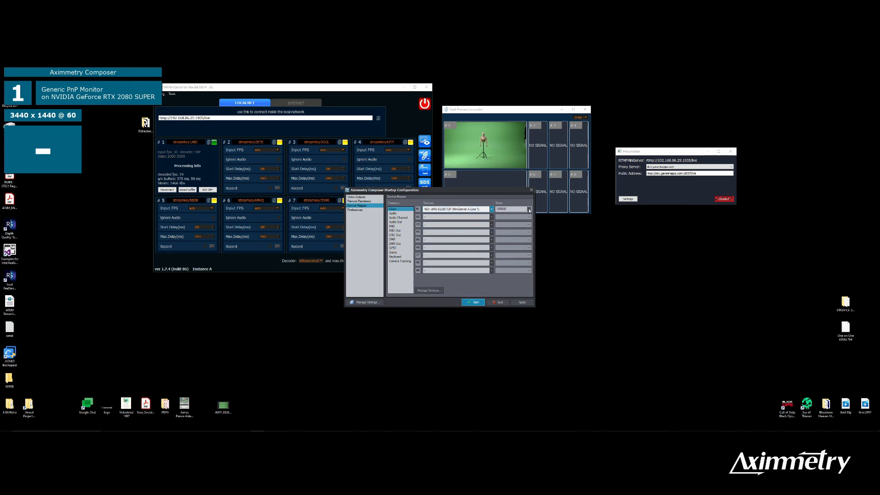
click(529, 210)
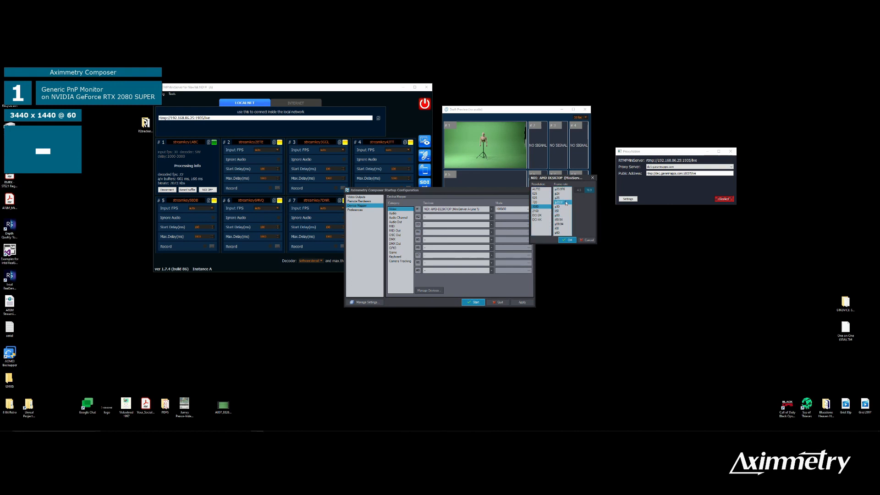
click(564, 240)
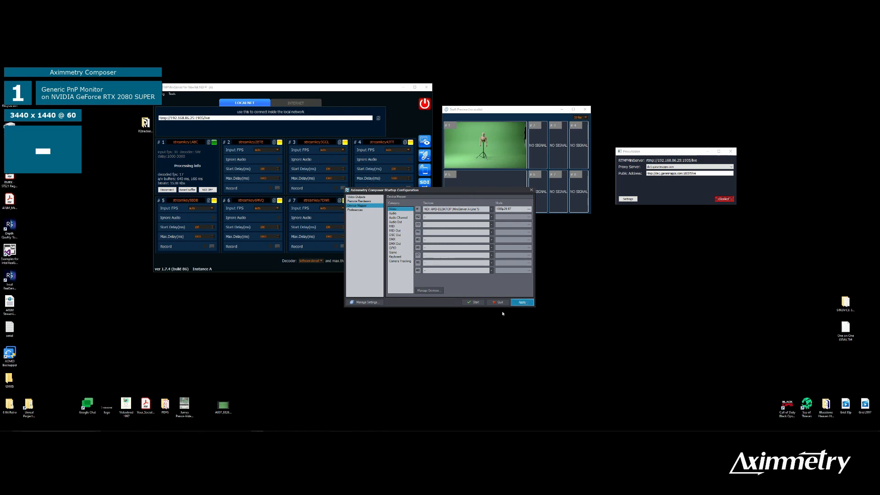
click(474, 302)
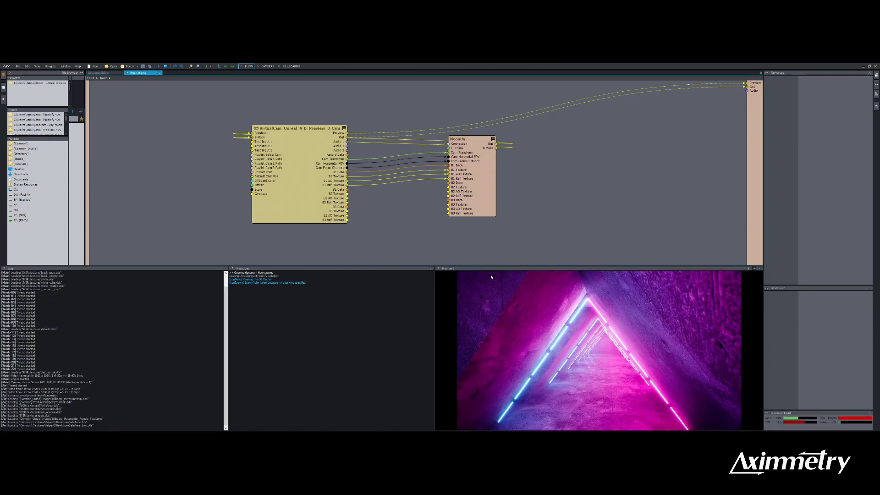
Step: Turn off the Test image for INPUT 1 on the BILLBOARDS board and reposition BILLBOARD 1 in the enlarged scene preview
drag(505, 266, 506, 233)
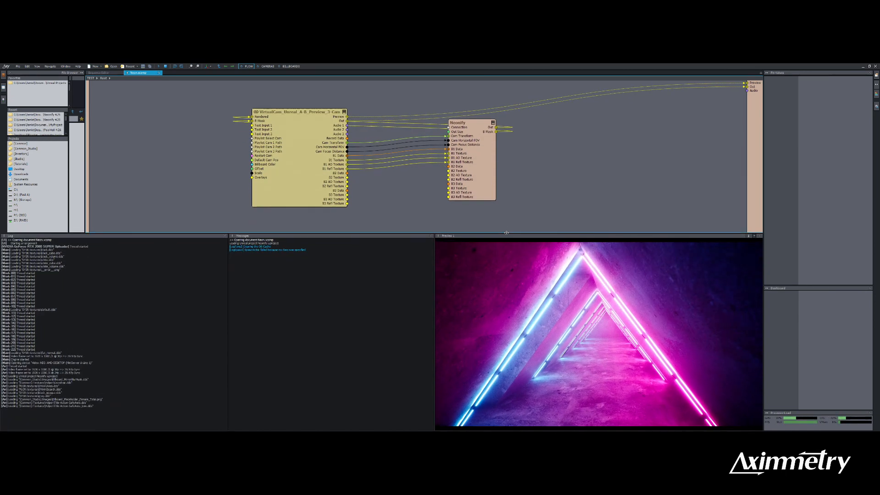
click(291, 66)
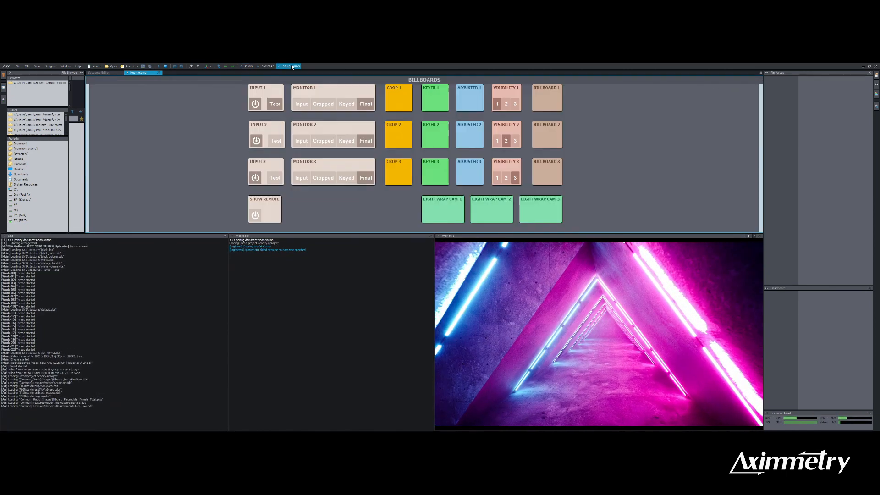
click(271, 90)
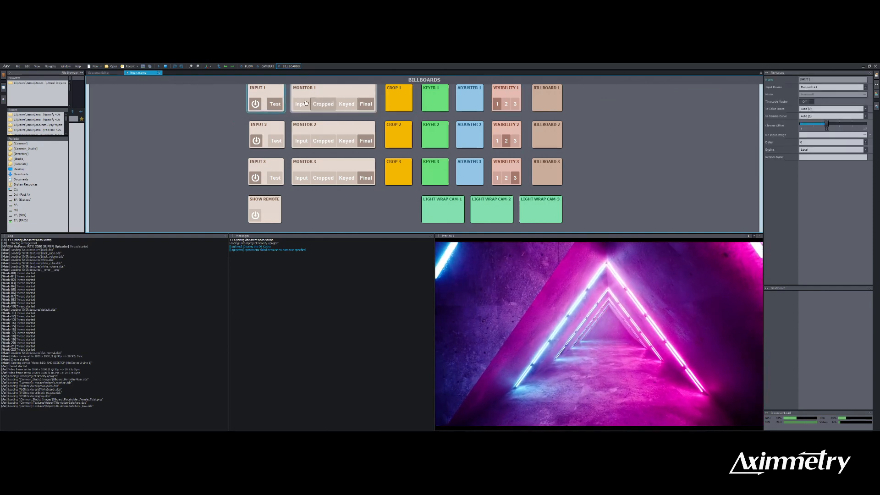
click(275, 105)
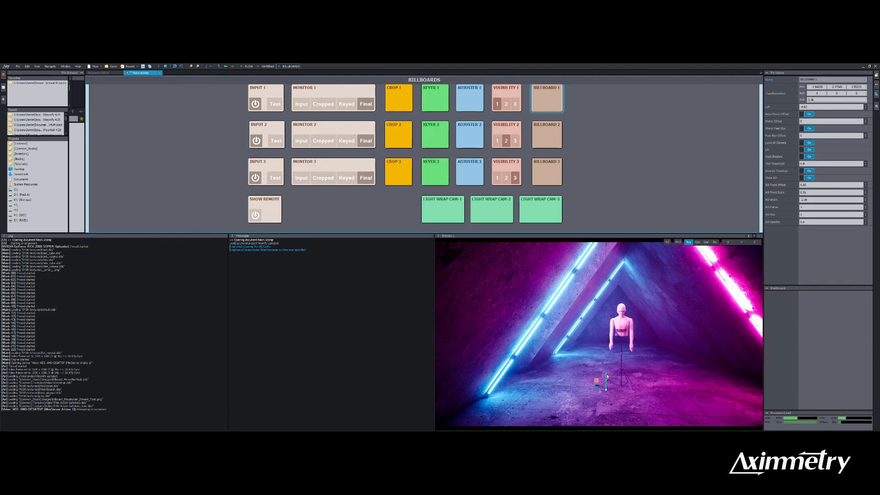
mouse_move(607, 376)
mouse_down()
mouse_move(606, 394)
mouse_move(607, 362)
mouse_move(605, 389)
mouse_up()
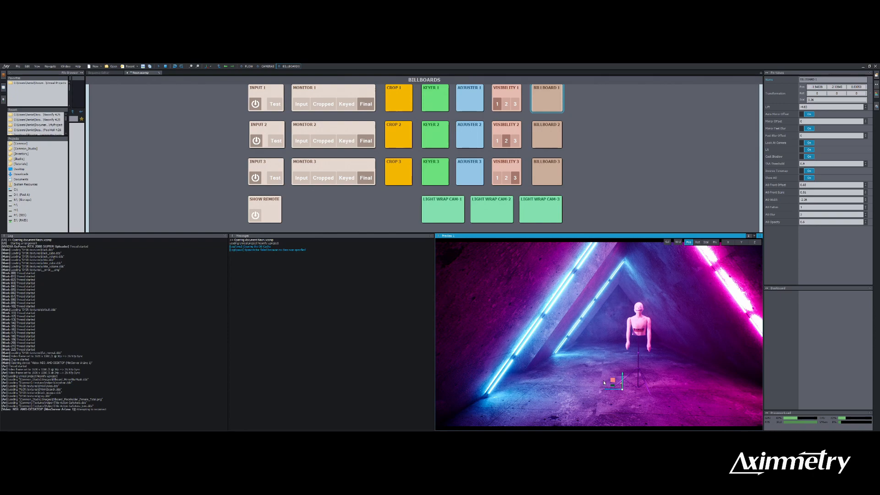